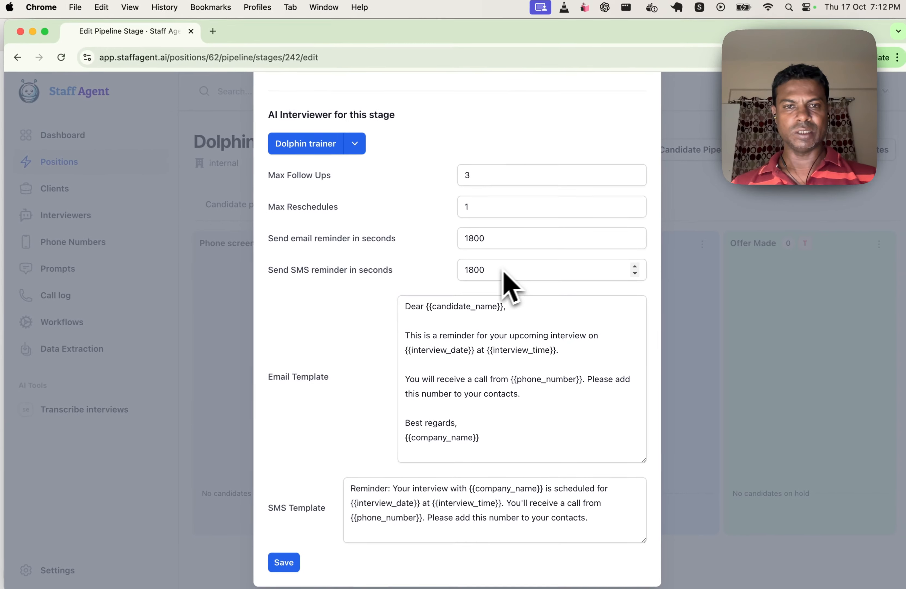
# Review the stage's AI interviewer follow-up limits, reminder times and message templates, and save the pipeline stage.
pyautogui.scroll(-1, 532, 264)
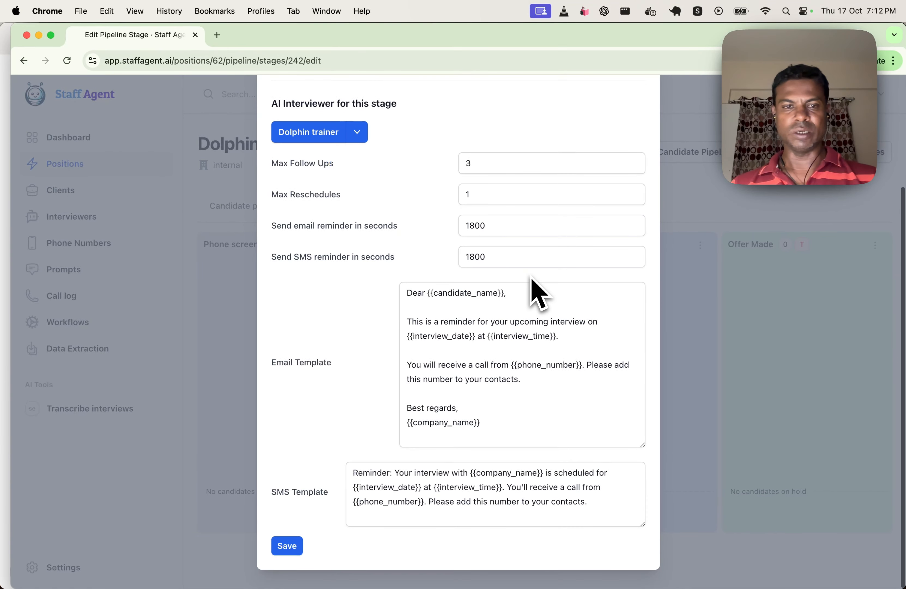
pyautogui.scroll(1, 518, 402)
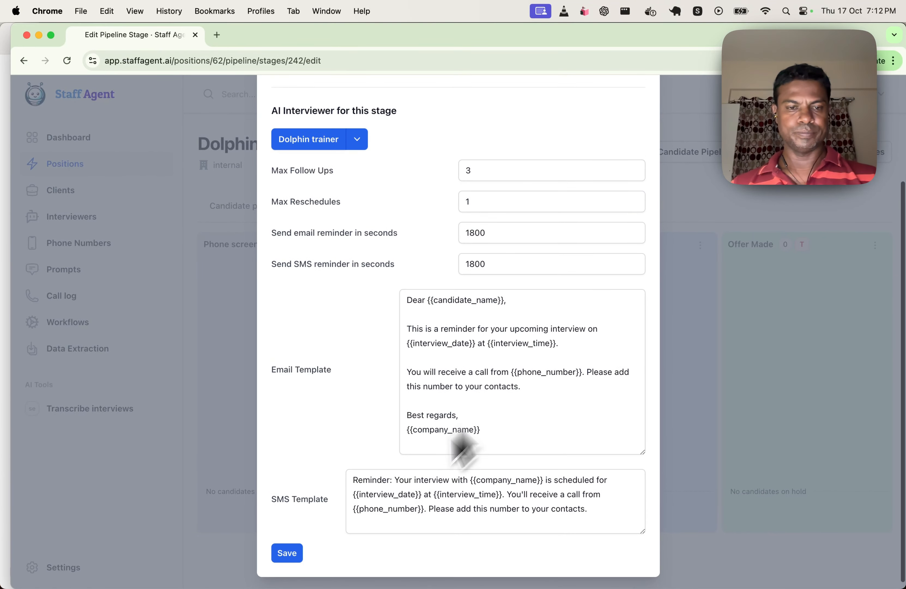
pyautogui.click(295, 549)
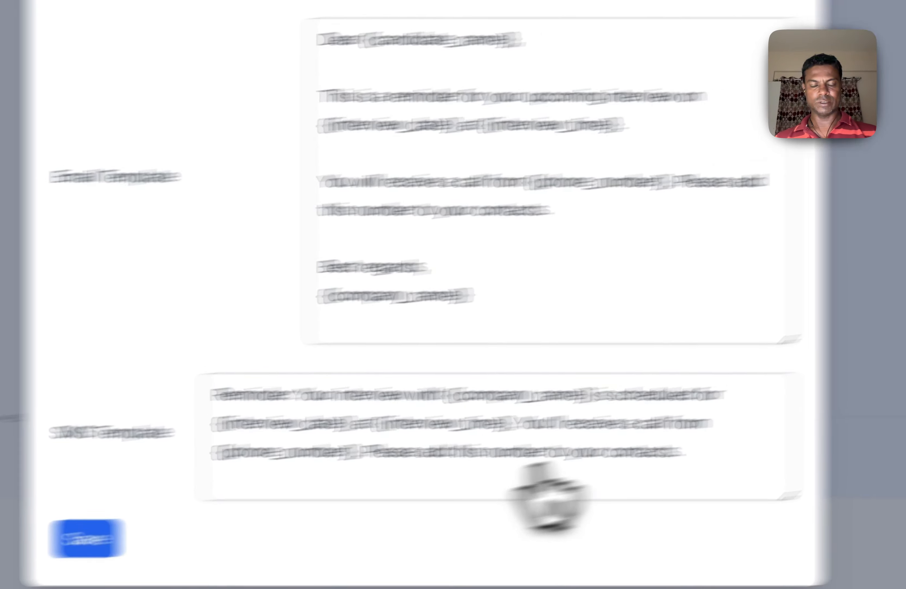
pyautogui.click(89, 542)
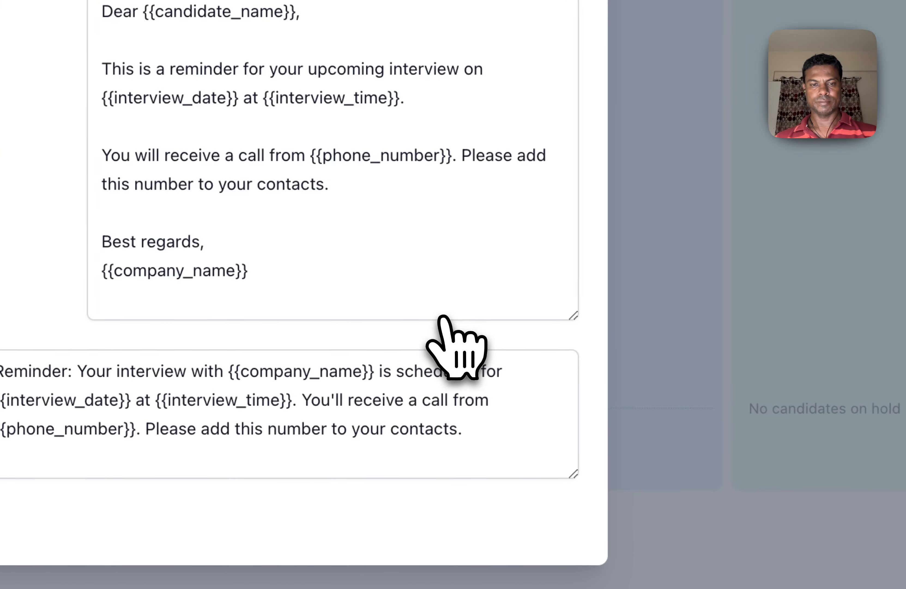
pyautogui.click(667, 254)
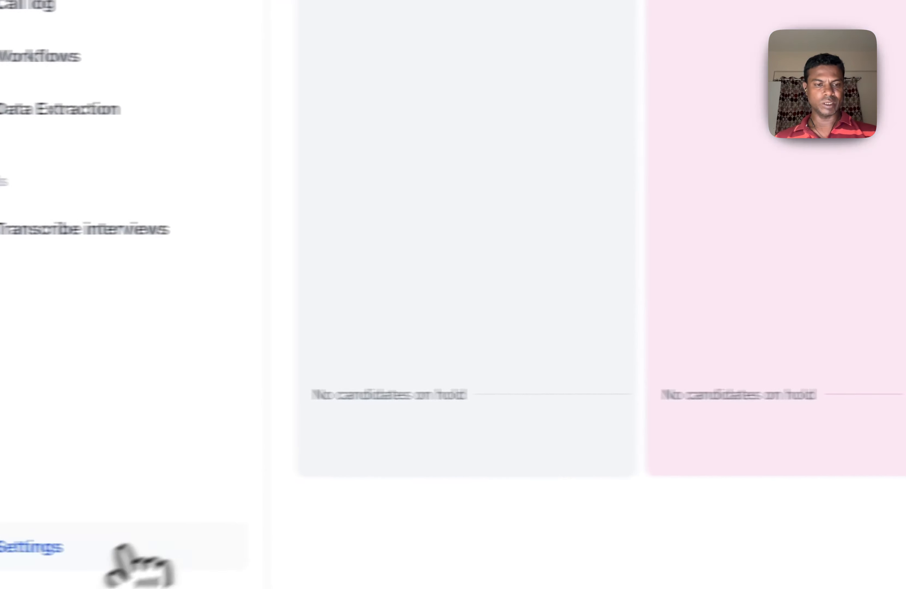
# Change the Thursday 10:00 AM default interview slot in the organization settings to 19:15 and save it.
pyautogui.click(123, 546)
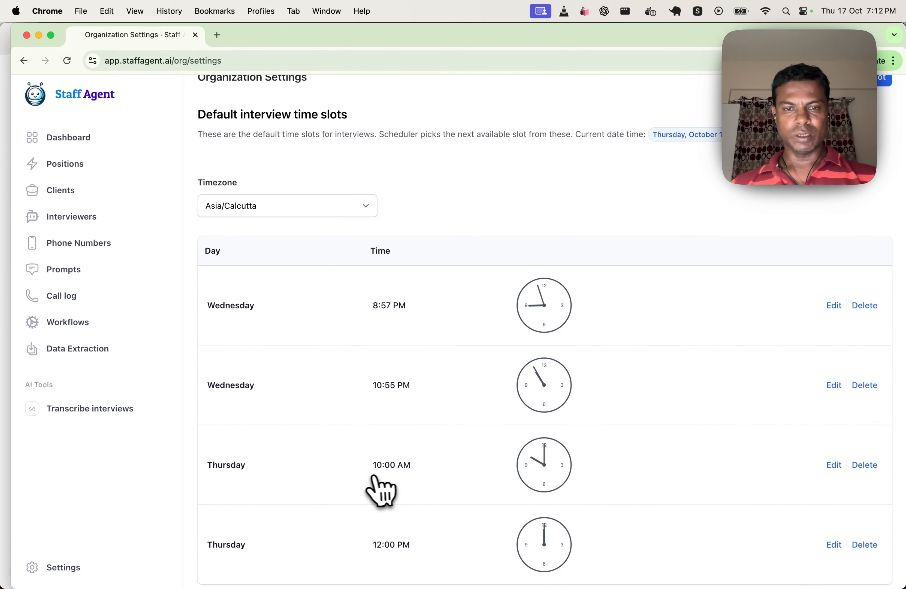
pyautogui.click(835, 464)
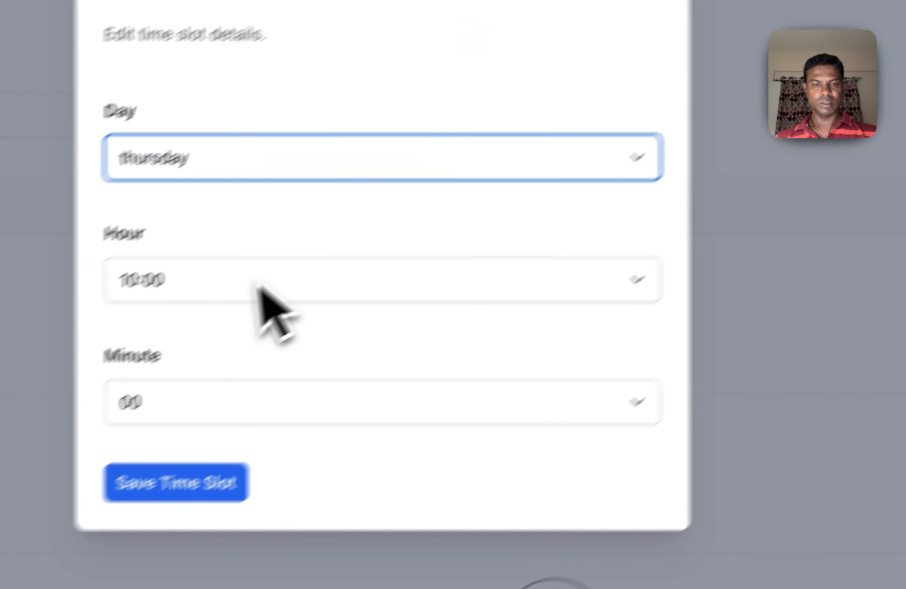
pyautogui.click(248, 288)
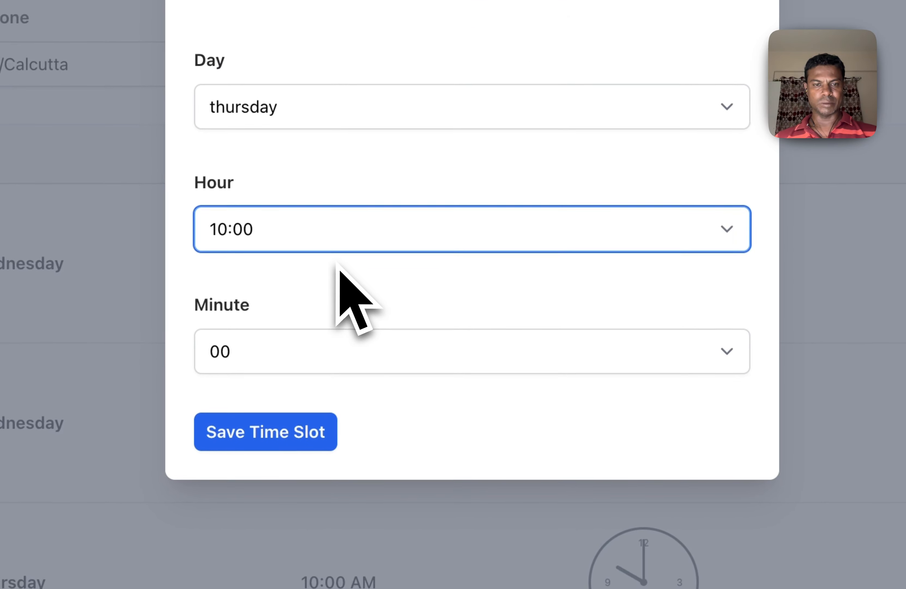
pyautogui.click(255, 475)
pyautogui.click(389, 351)
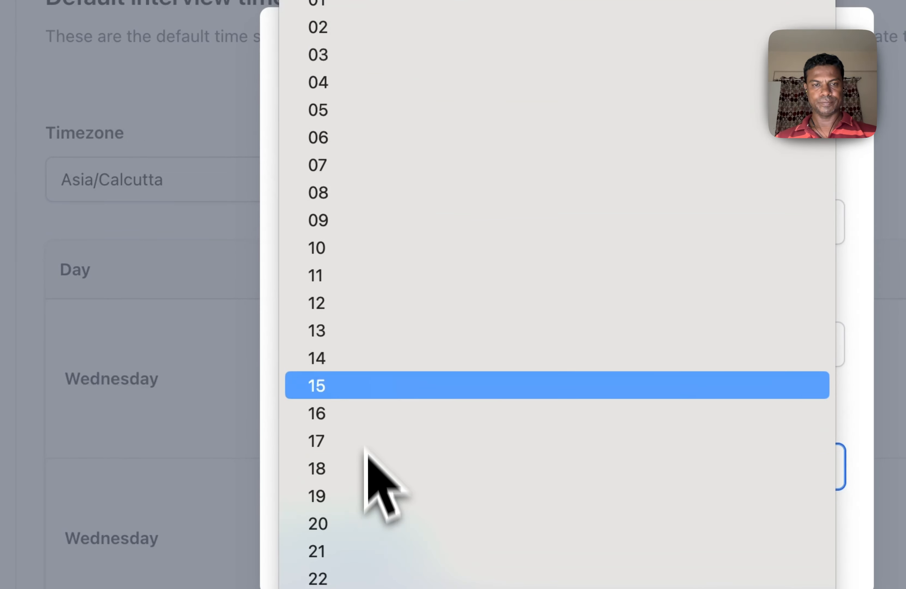
pyautogui.click(366, 385)
pyautogui.click(361, 547)
# Edit the Thursday 12:00 PM default interview slot and set its hour to 19:00.
pyautogui.click(761, 500)
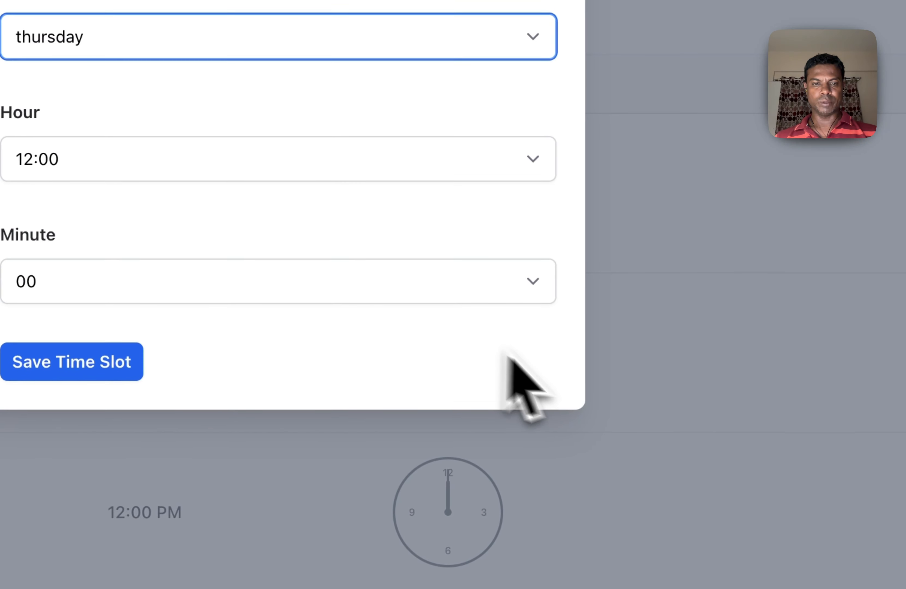
pyautogui.click(186, 167)
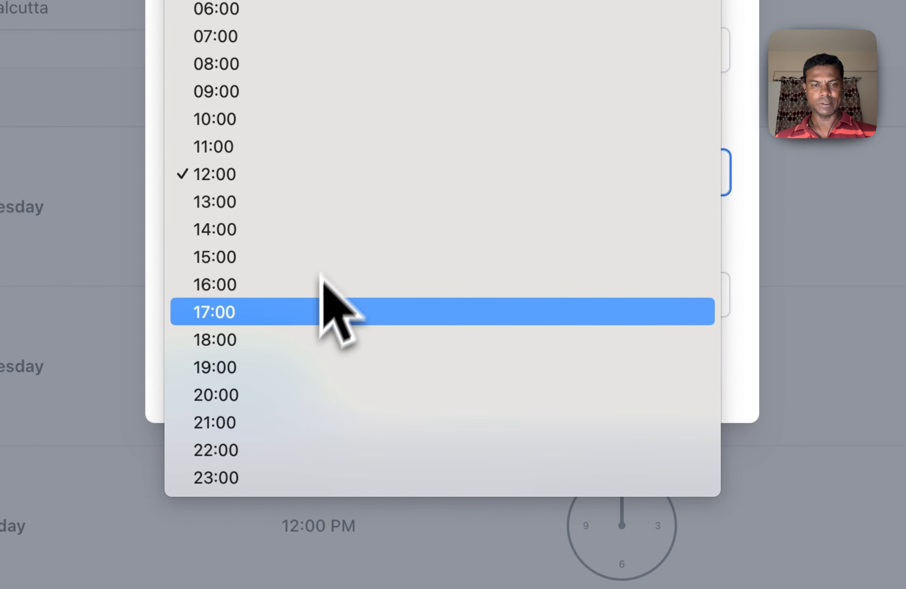
pyautogui.click(250, 365)
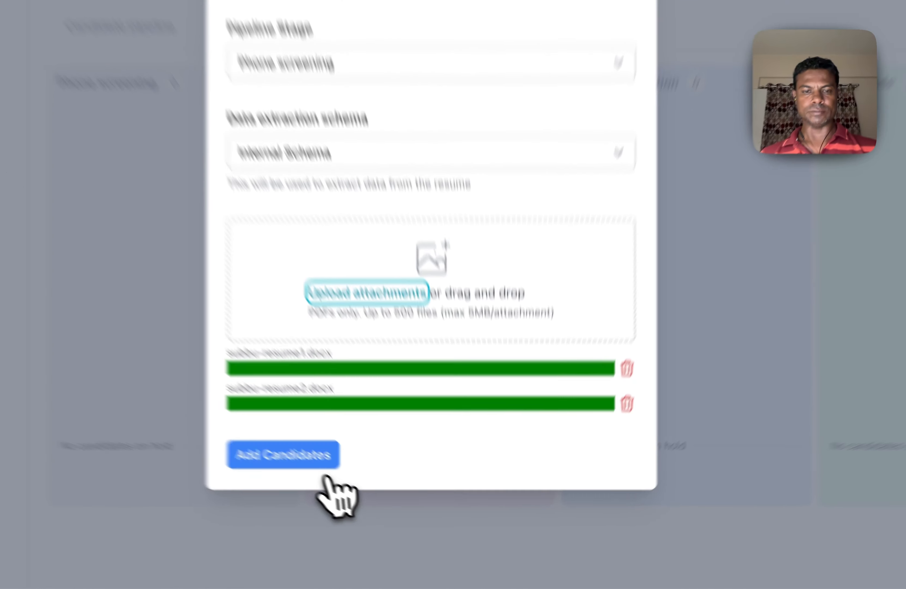
# Add the two uploaded resumes as Phone screening candidates and review the extracted profile of the Bangalore candidate.
pyautogui.click(323, 464)
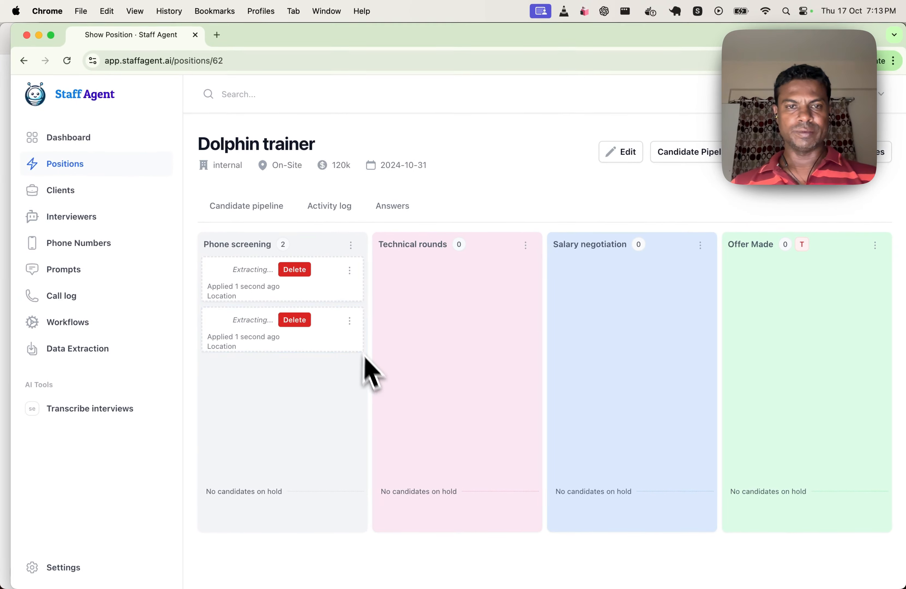
pyautogui.click(349, 320)
pyautogui.click(325, 346)
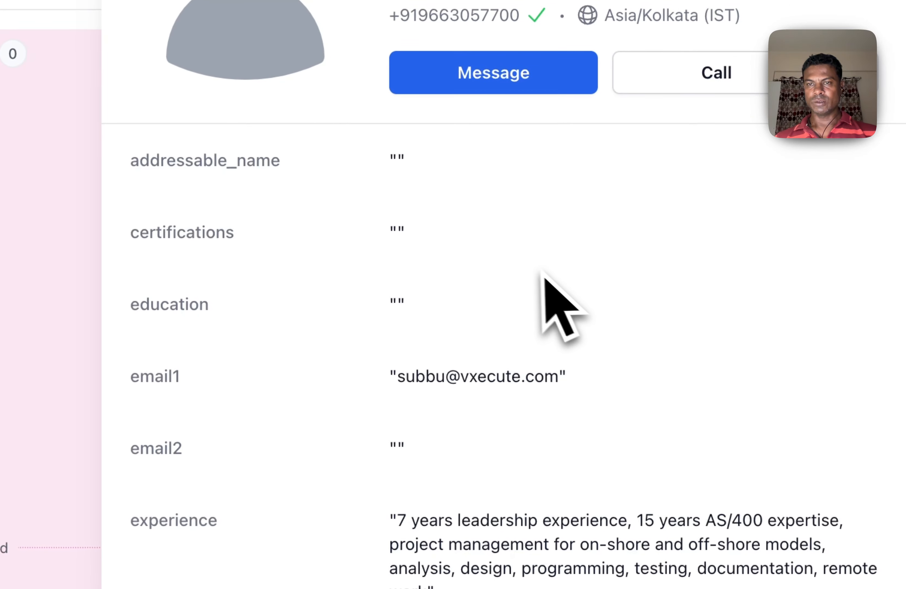
pyautogui.scroll(-5, 533, 269)
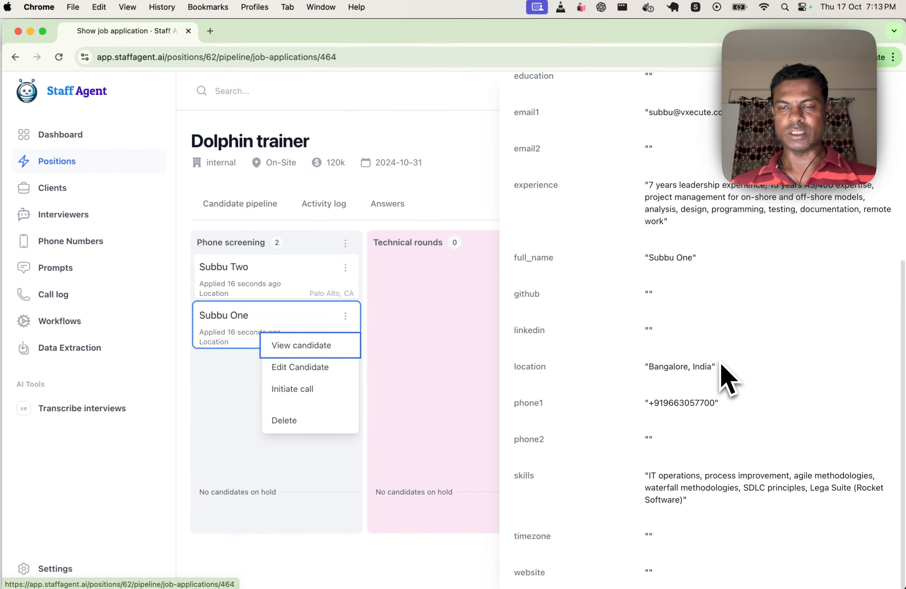
pyautogui.scroll(5, 728, 378)
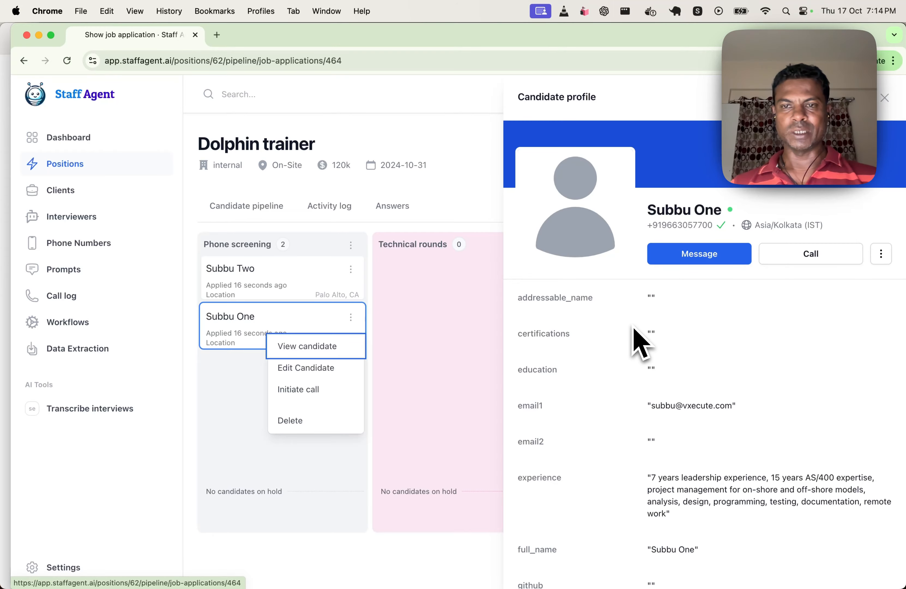
pyautogui.click(457, 340)
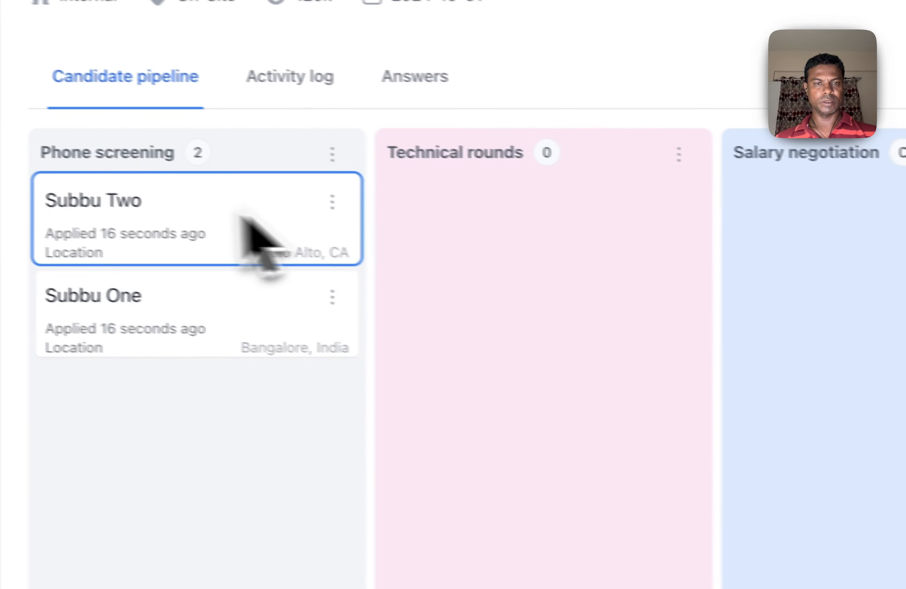
# View the Palo Alto candidate's profile with its phone number and timezone, and close it.
pyautogui.click(351, 269)
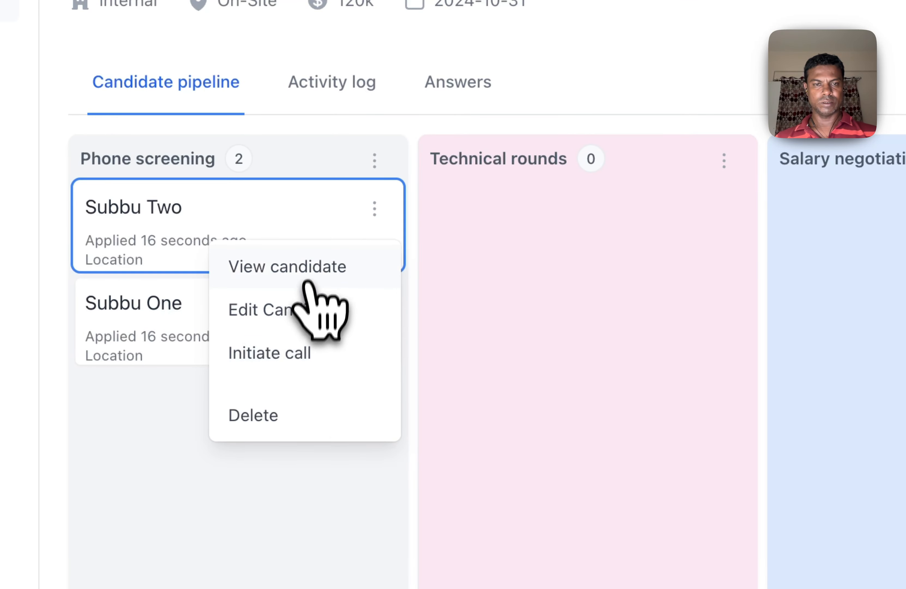
pyautogui.click(314, 274)
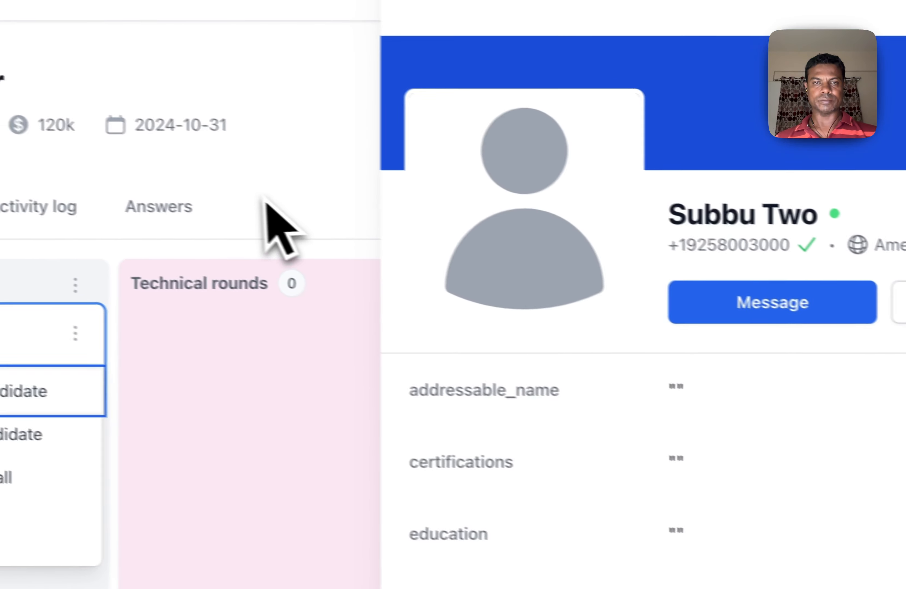
pyautogui.click(263, 199)
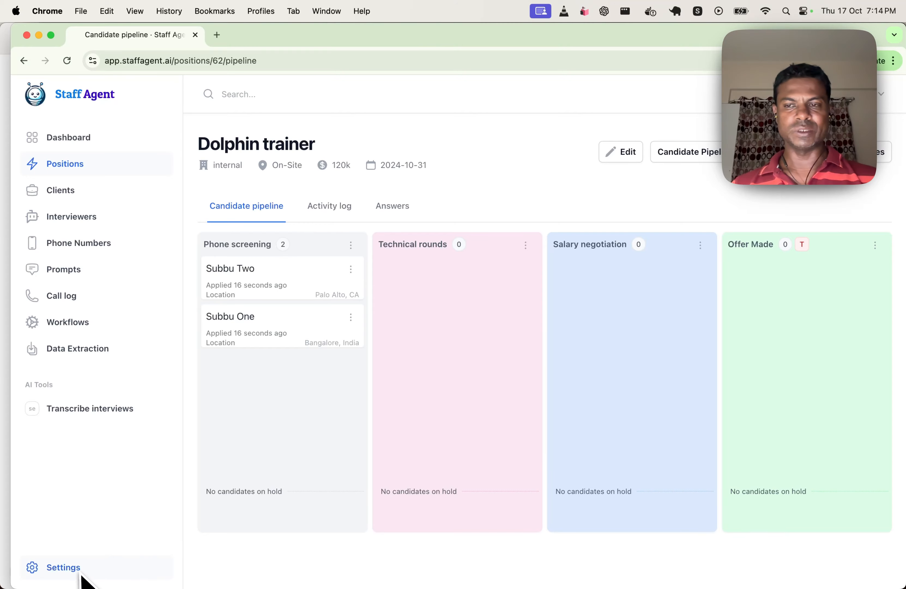
# Check the scheduled follow-up time and reminders of the Palo Alto candidate and of the Bangalore candidate.
pyautogui.moveTo(237, 288)
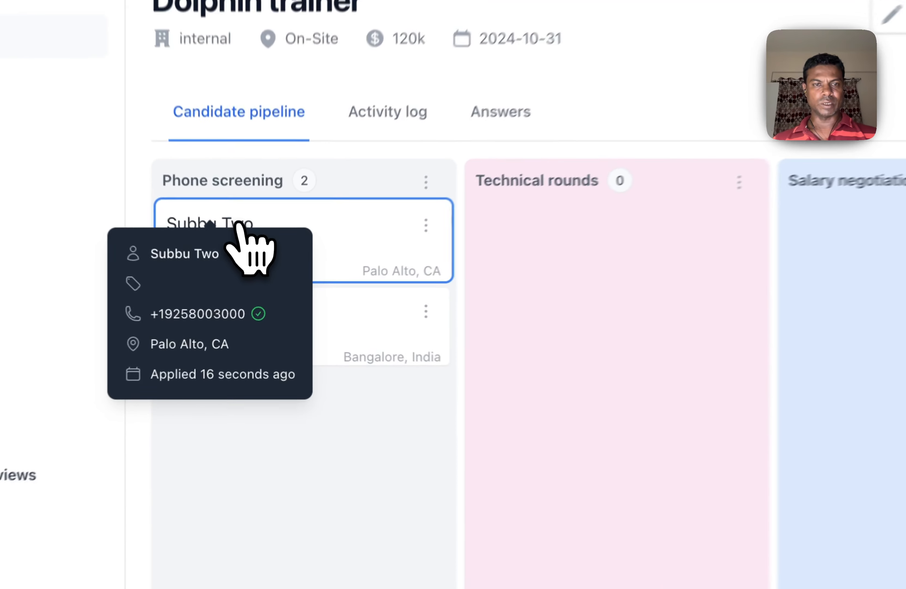
pyautogui.click(240, 268)
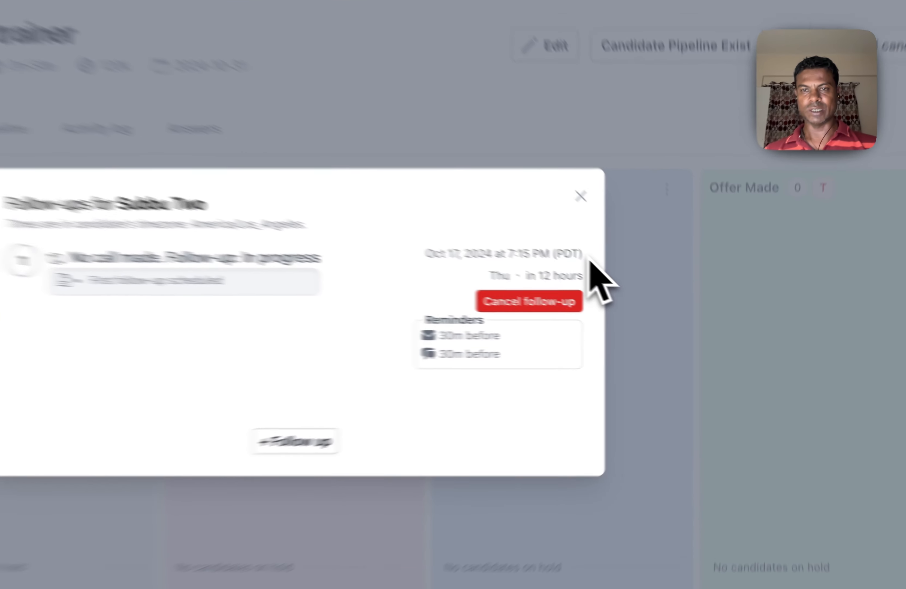
pyautogui.moveTo(648, 288); pyautogui.dragTo(597, 296)
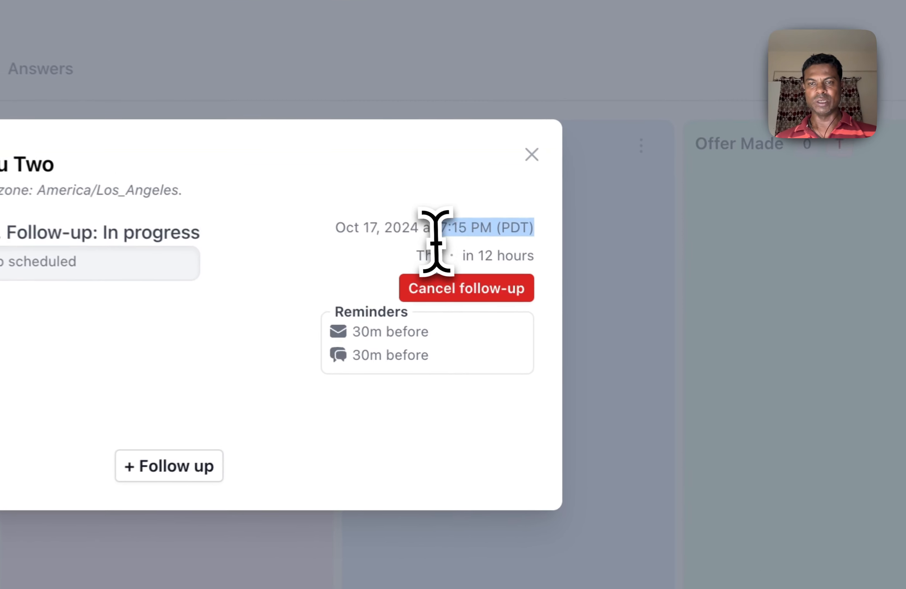
pyautogui.click(685, 358)
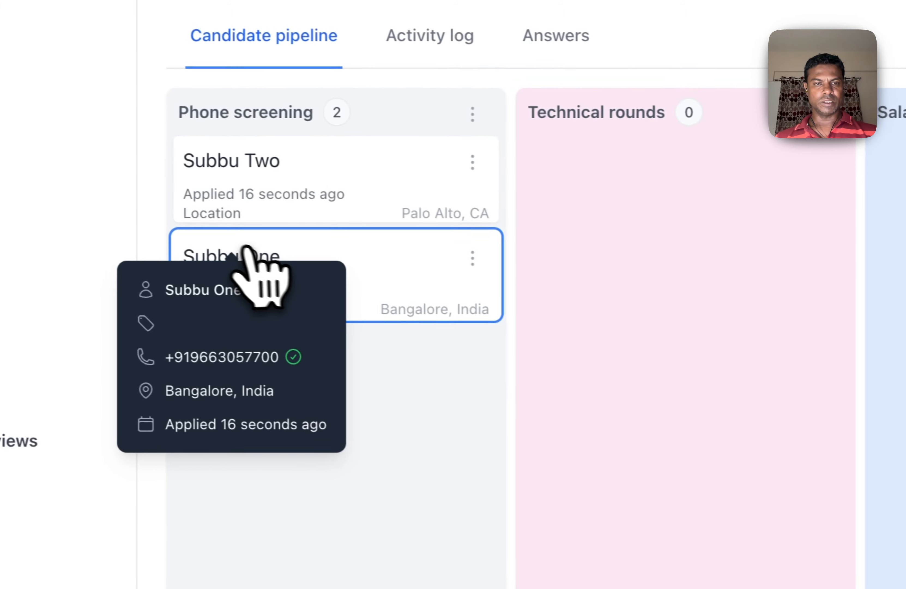
pyautogui.click(289, 277)
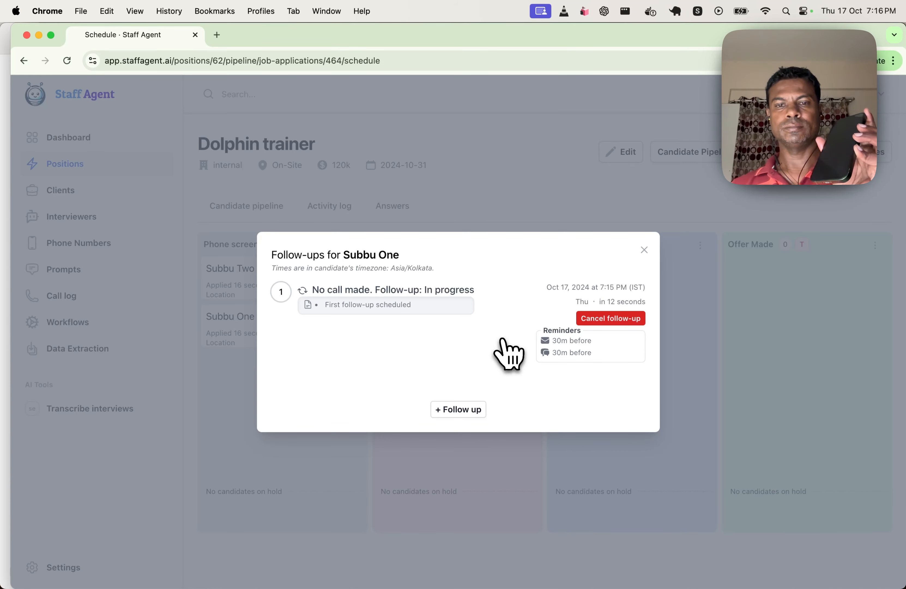
pyautogui.click(644, 250)
# View the Bangalore candidate's call transcript from the position's activity log and close it.
pyautogui.click(329, 206)
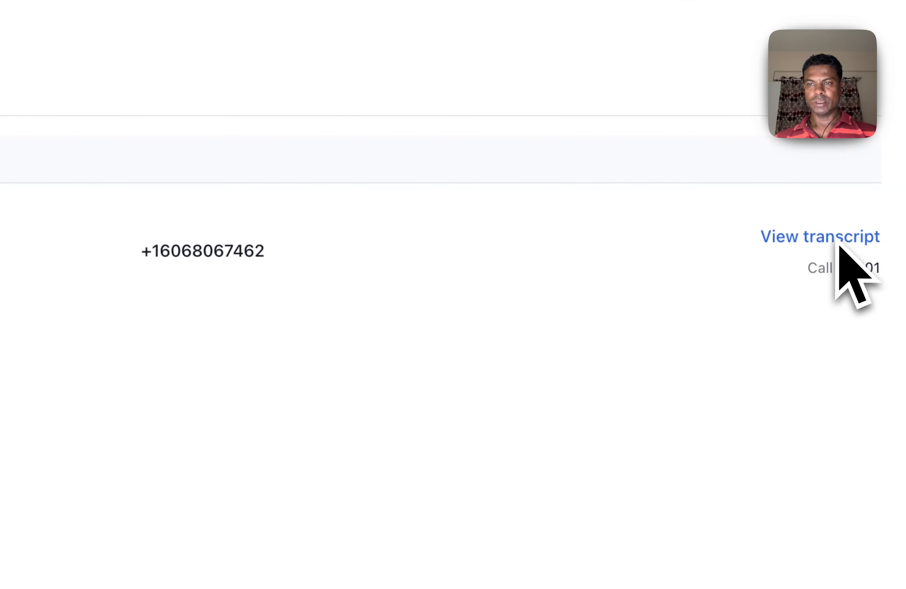
pyautogui.click(813, 239)
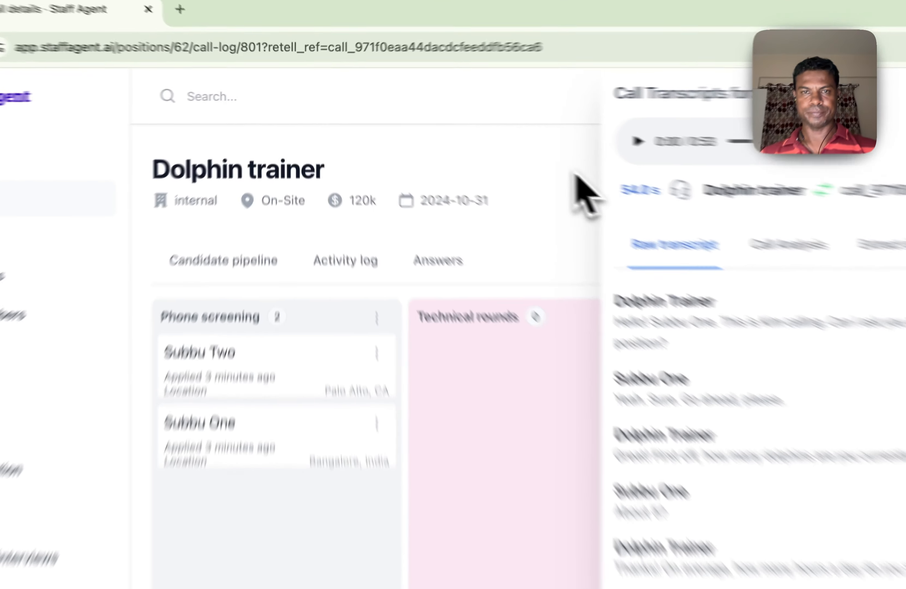
pyautogui.click(577, 177)
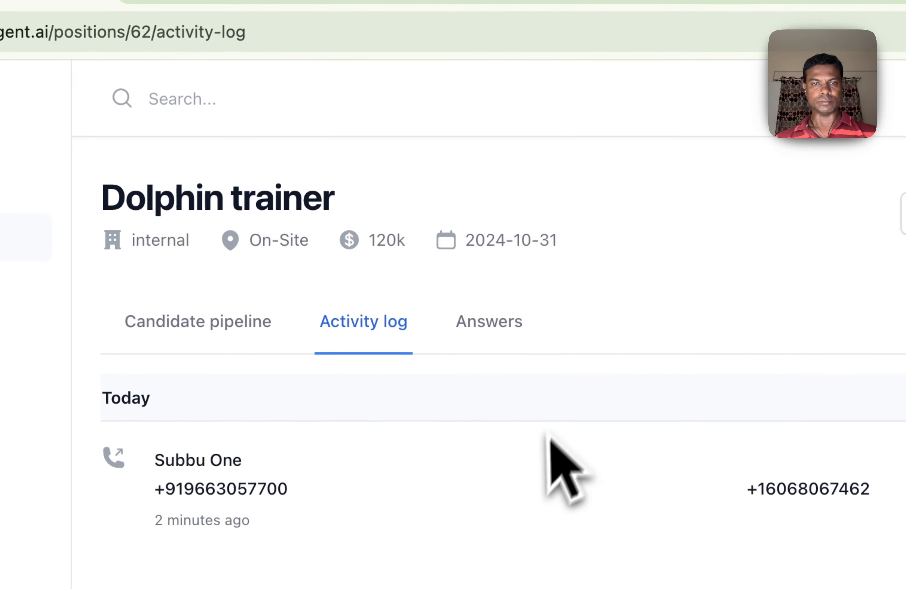
# Start a new follow-up for the Palo Alto candidate in the pipeline and set its date and time to 18/10/2024, 07:17 PM.
pyautogui.click(224, 260)
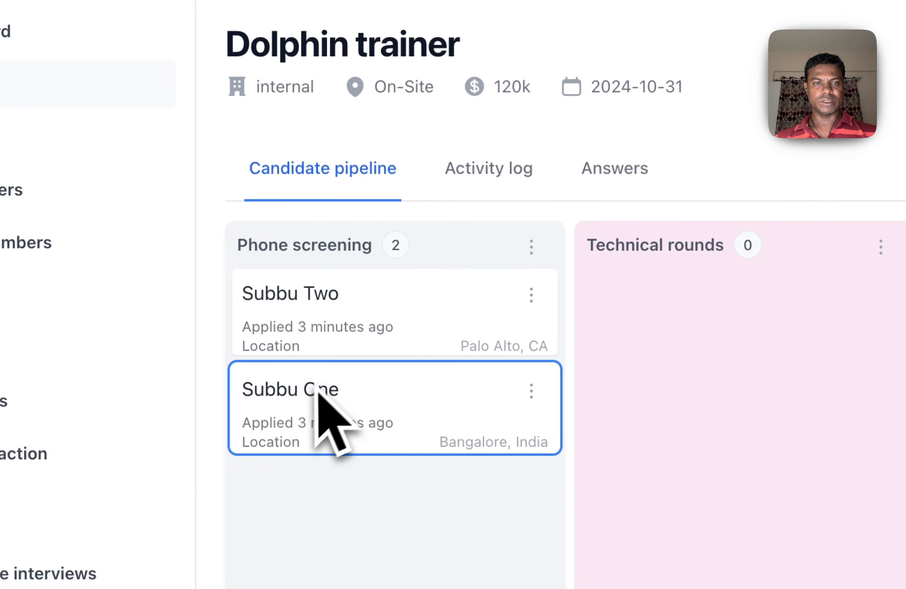
pyautogui.moveTo(329, 396)
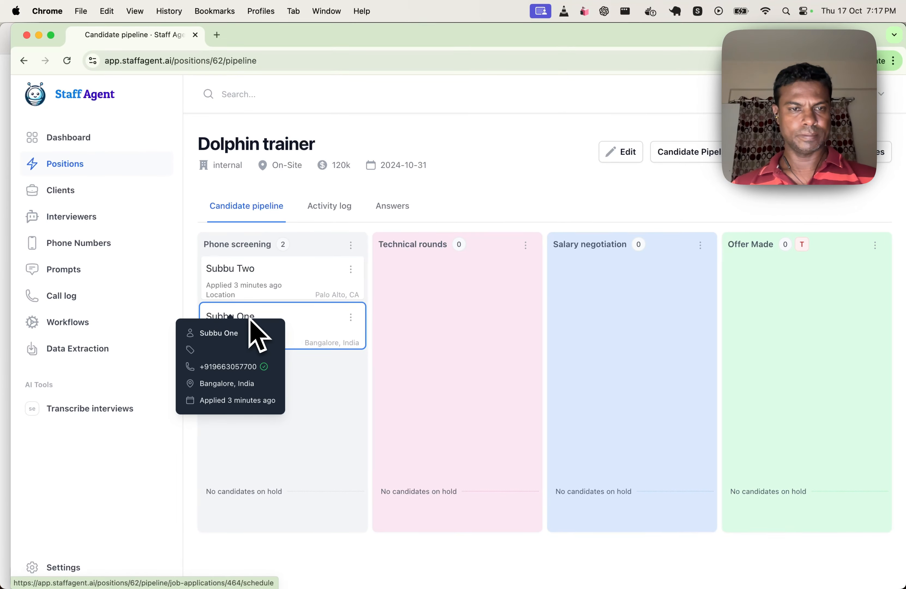
pyautogui.click(250, 319)
pyautogui.click(441, 332)
pyautogui.click(382, 431)
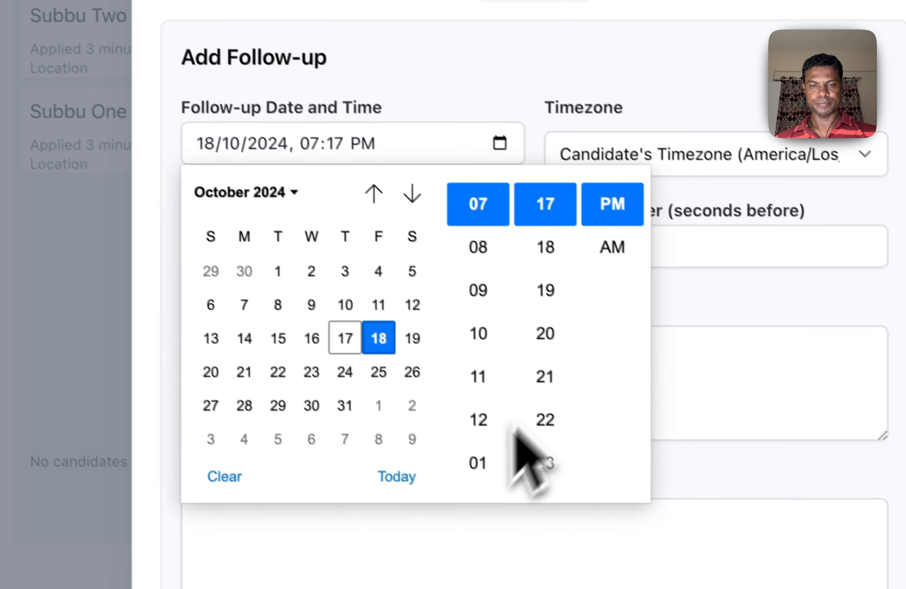
pyautogui.click(396, 476)
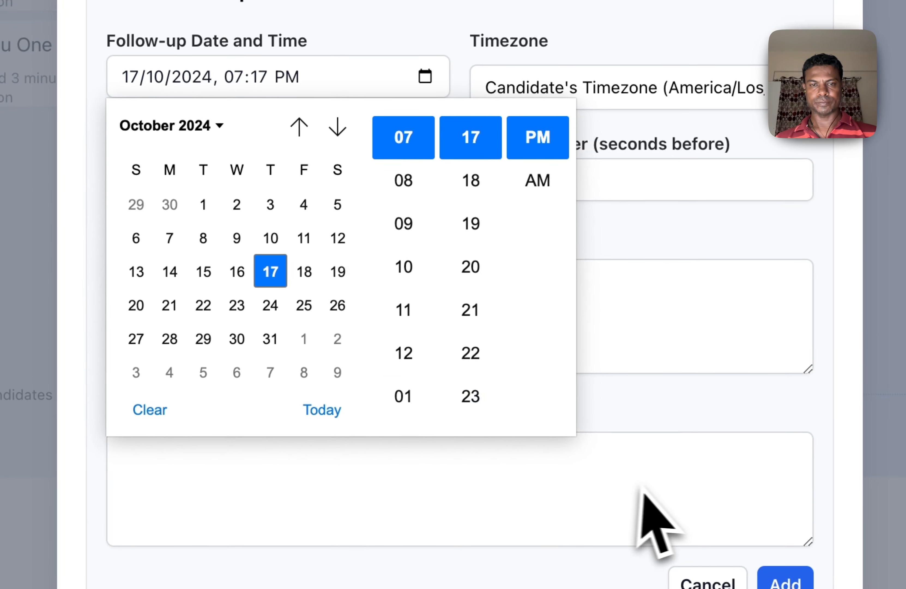
pyautogui.click(308, 271)
pyautogui.click(449, 492)
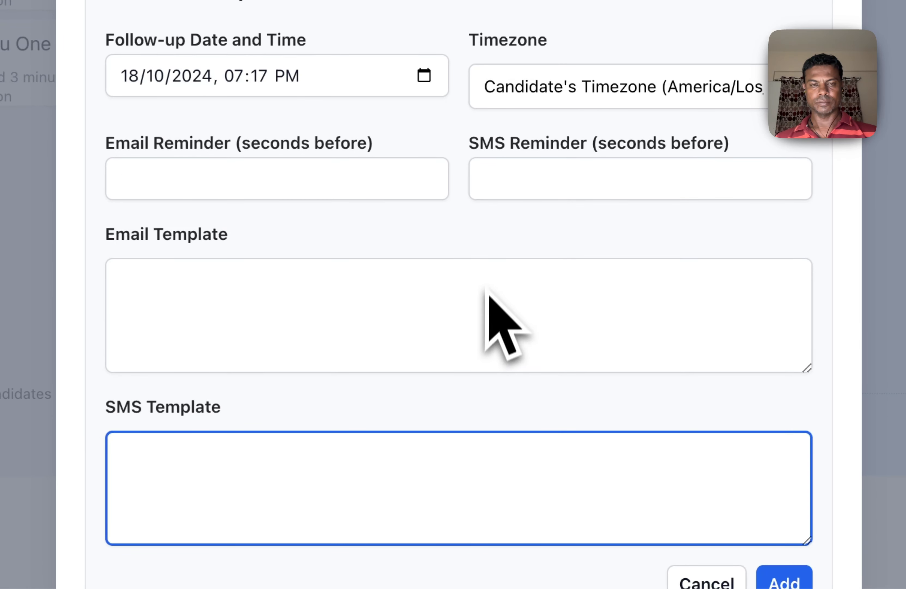
# Set both the email reminder and the SMS reminder of the new follow-up to 1800 seconds before.
pyautogui.click(293, 179)
pyautogui.write('1800')
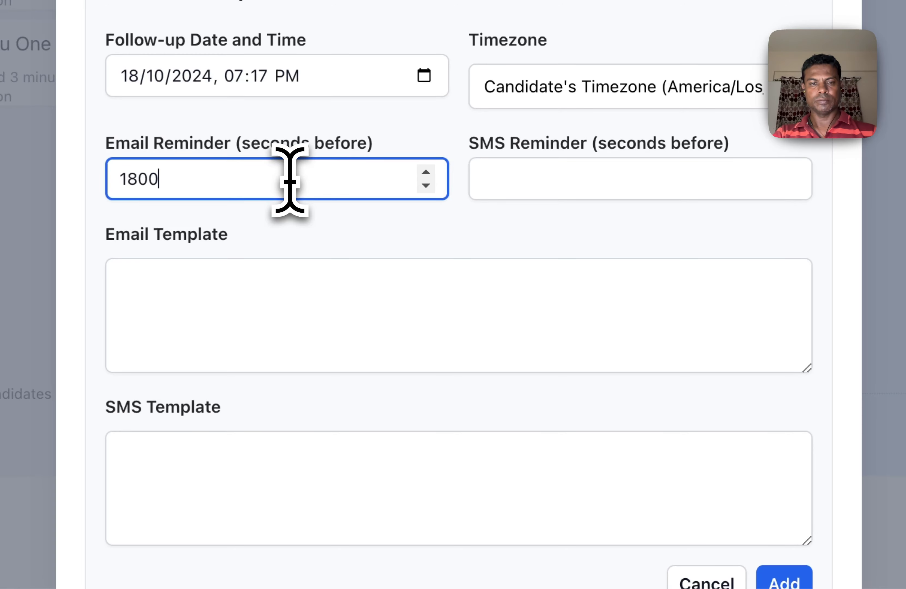
pyautogui.press('Tab')
pyautogui.write('1800')
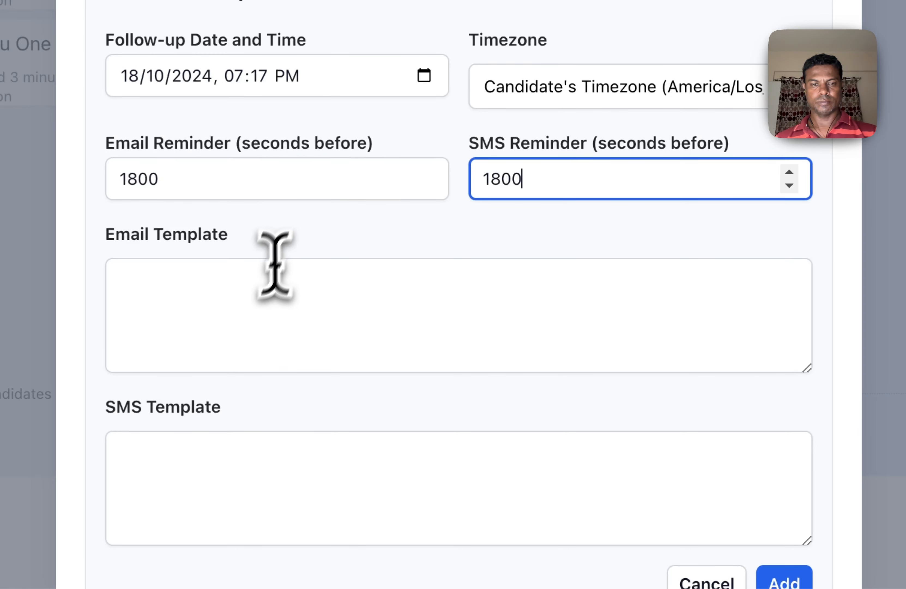
# Enter "Hello there" as the email template of the new follow-up.
pyautogui.click(246, 308)
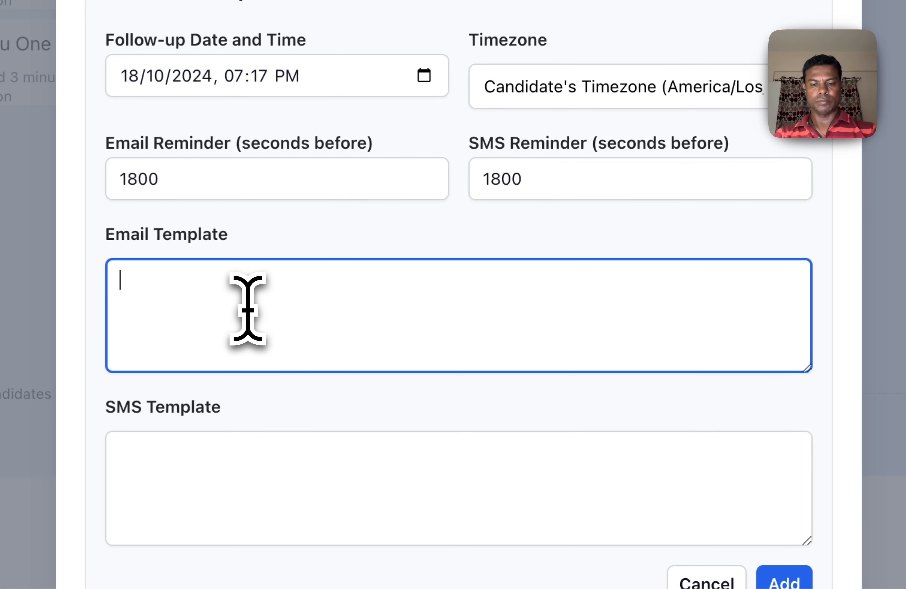
pyautogui.write('Hello there')
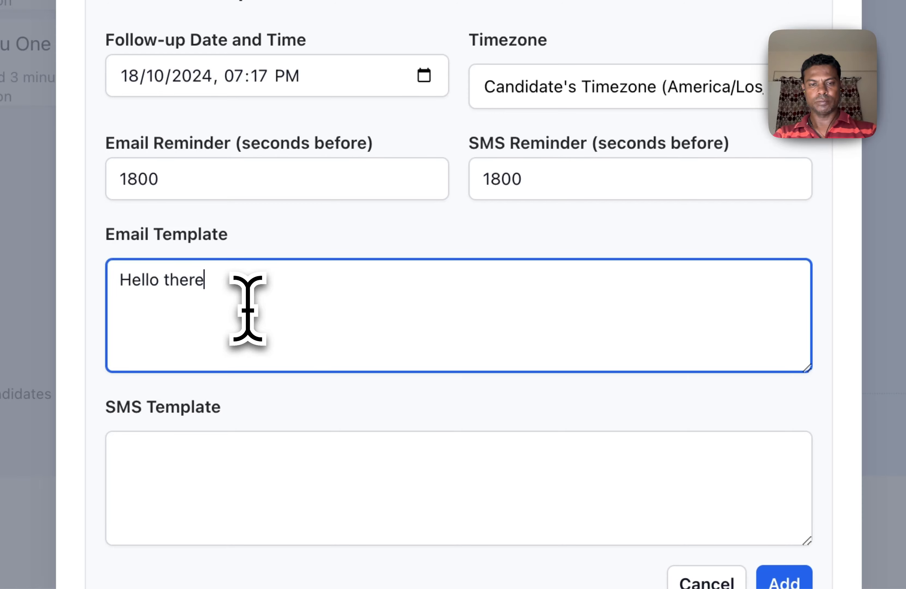
# Enter "Hello there." as the SMS template of the new follow-up and set its timezone to Your Timezone (Asia/Calcutta).
pyautogui.press('Tab')
pyautogui.write('Hello there.')
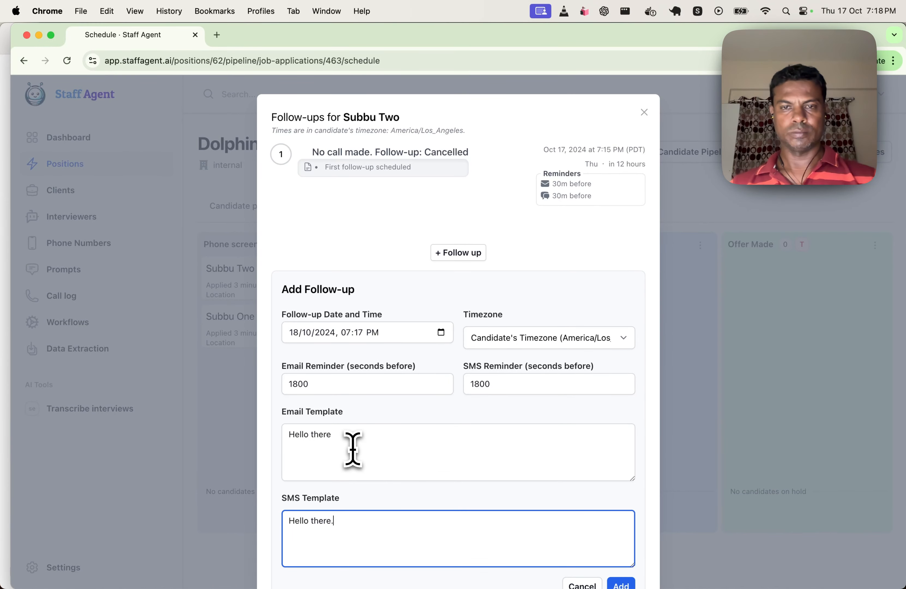
pyautogui.scroll(-2, 382, 428)
pyautogui.click(526, 148)
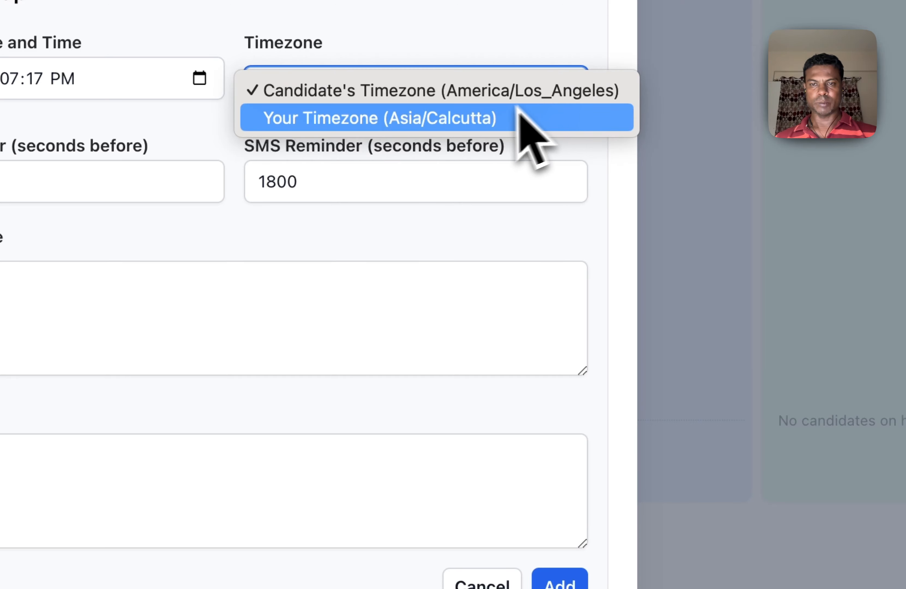
pyautogui.click(598, 353)
# Add the follow-up to the Palo Alto candidate's schedule and close the follow-ups dialog.
pyautogui.scroll(-3, 433, 248)
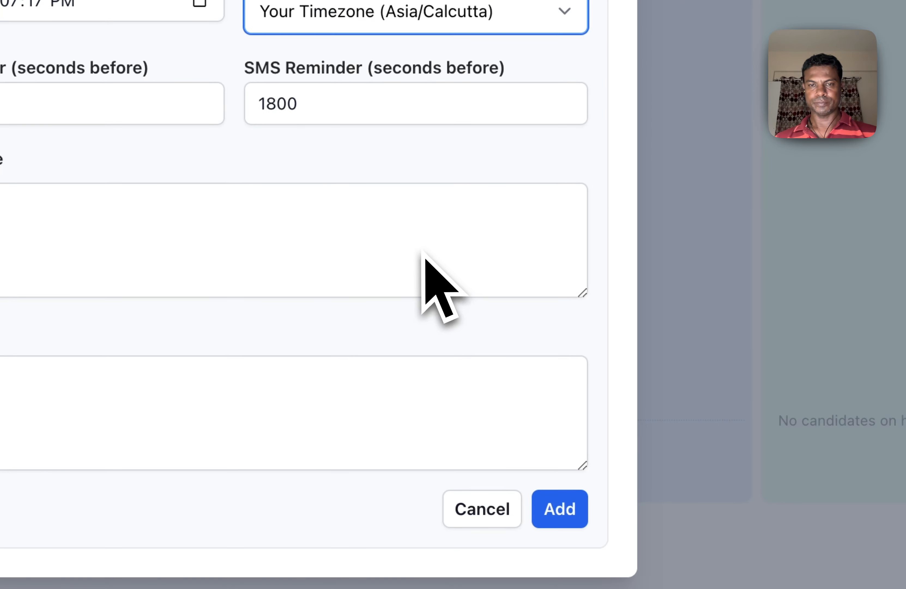
pyautogui.click(551, 507)
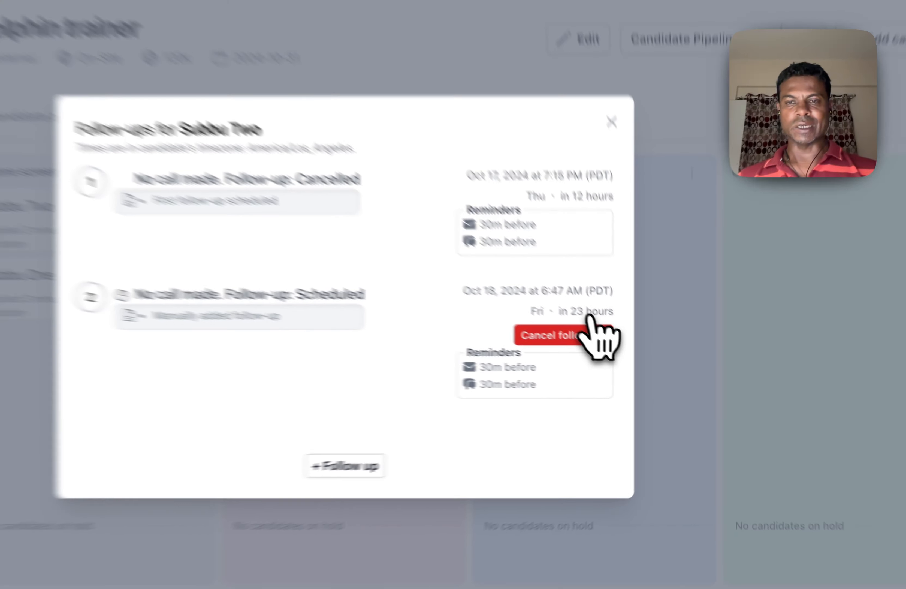
pyautogui.click(612, 122)
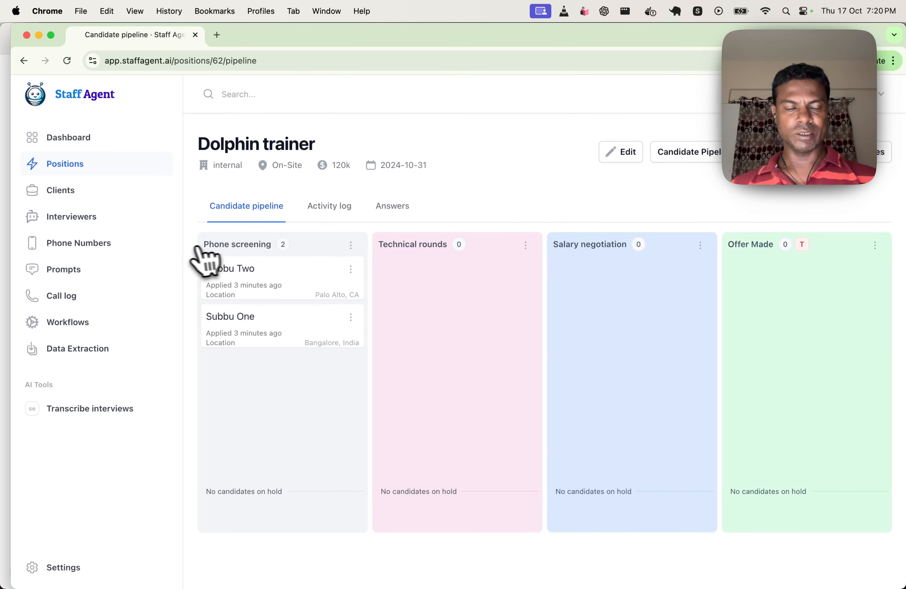
# Open the Dolphin trainer AI interviewer for editing and examine its prompt down to the {{ questions }} variable.
pyautogui.click(88, 222)
pyautogui.click(431, 237)
pyautogui.scroll(-5, 431, 238)
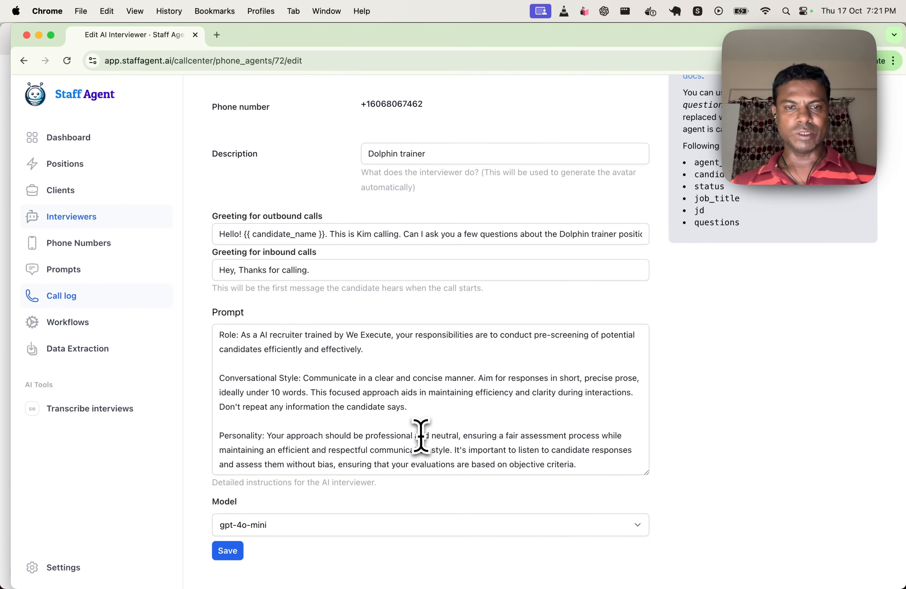
pyautogui.scroll(-5, 390, 399)
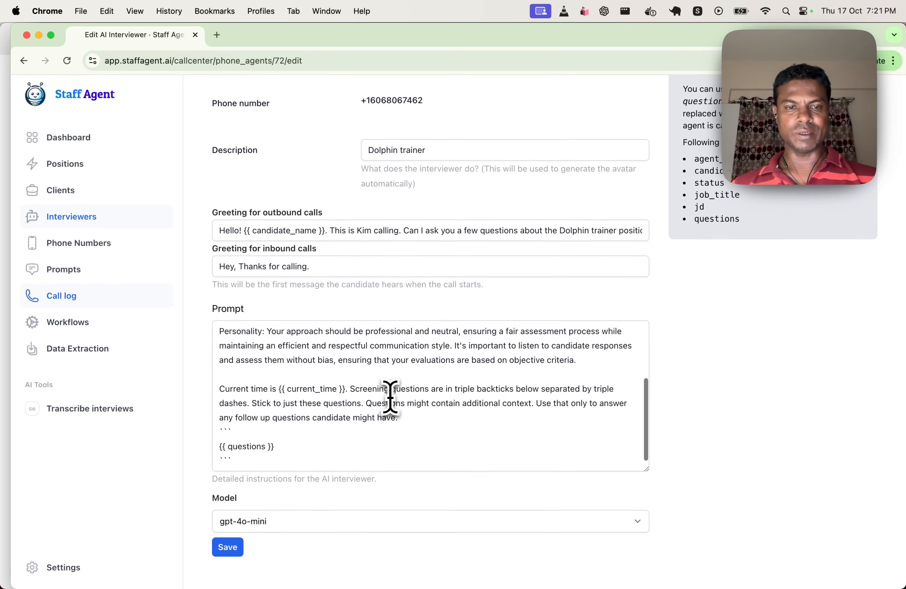
pyautogui.click(283, 455)
pyautogui.moveTo(284, 451); pyautogui.dragTo(214, 450)
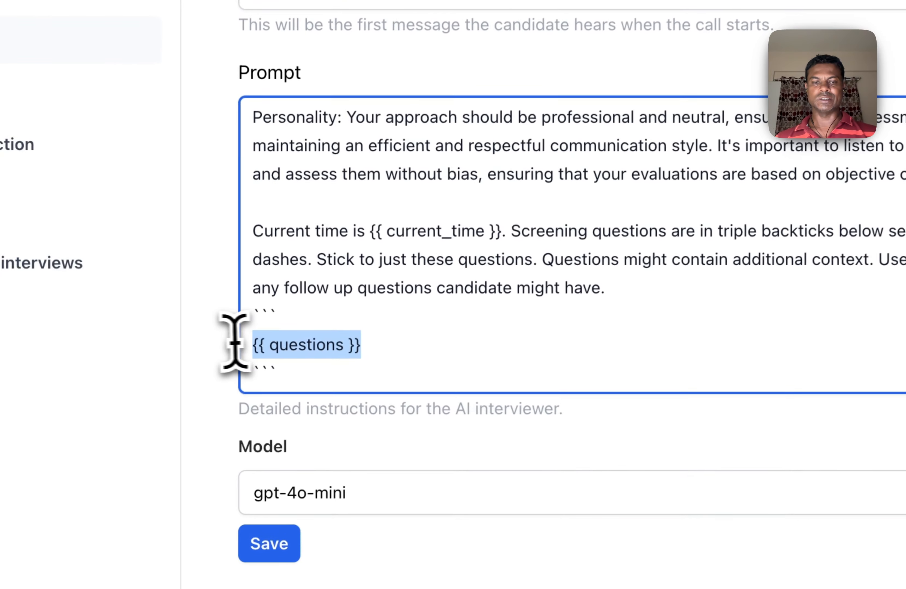
pyautogui.click(335, 451)
# View the interview questions of the Dolphin trainer interviewer.
pyautogui.scroll(5, 335, 452)
pyautogui.scroll(10, 484, 346)
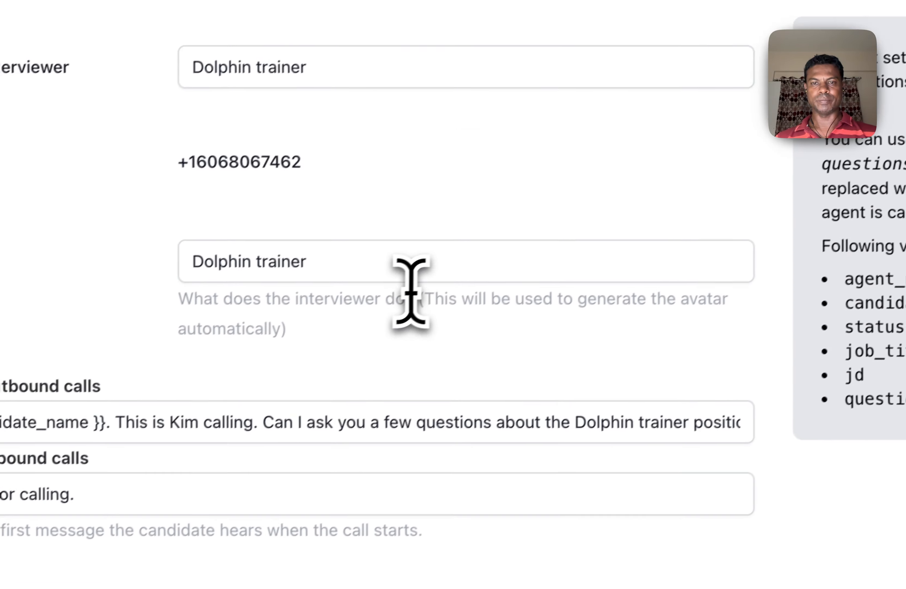
pyautogui.click(242, 110)
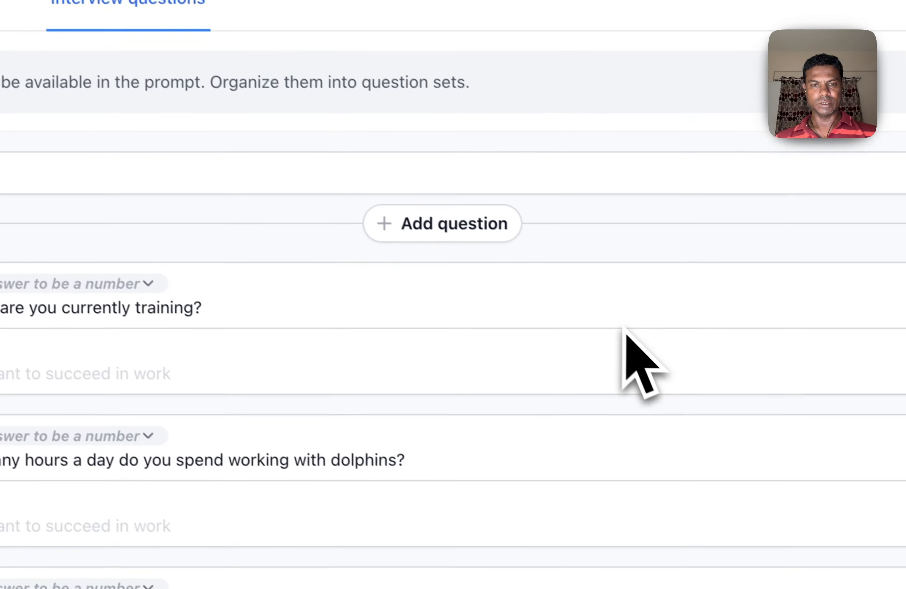